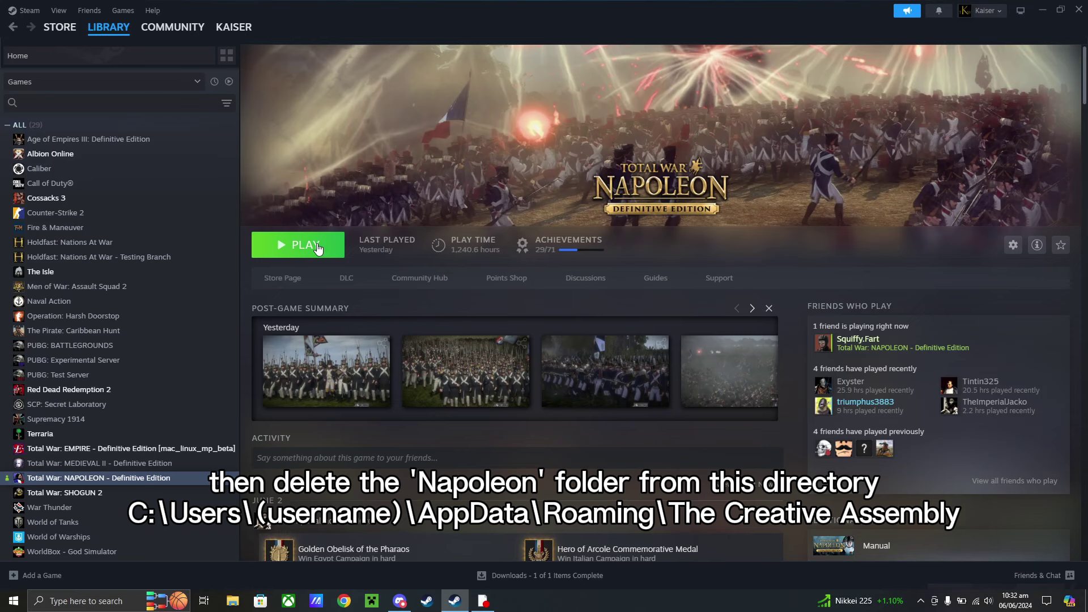
- Launch Total War: NAPOLEON from the Steam library with the PLAY button
left_click(317, 247)
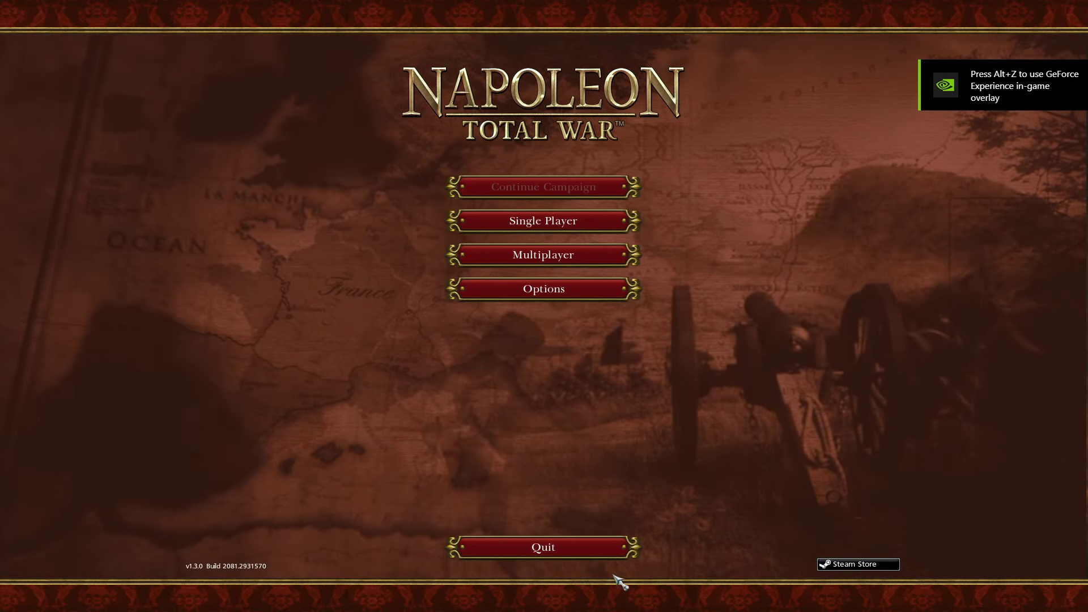
- Alt+Tab out of the game at its main menu, leaving it running
key("alt+Tab")
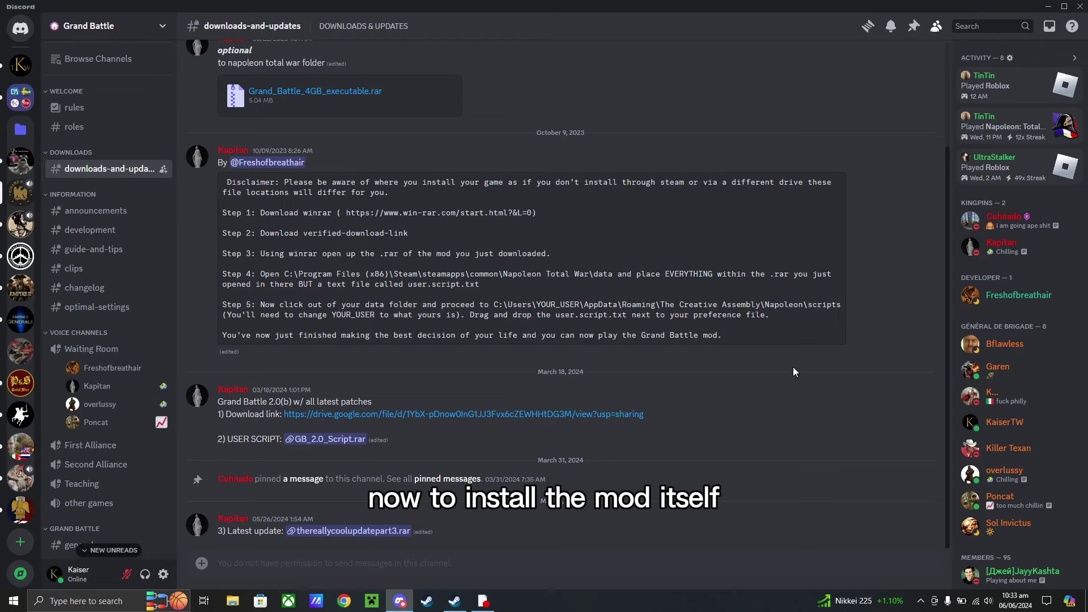
mouse_move(561, 415)
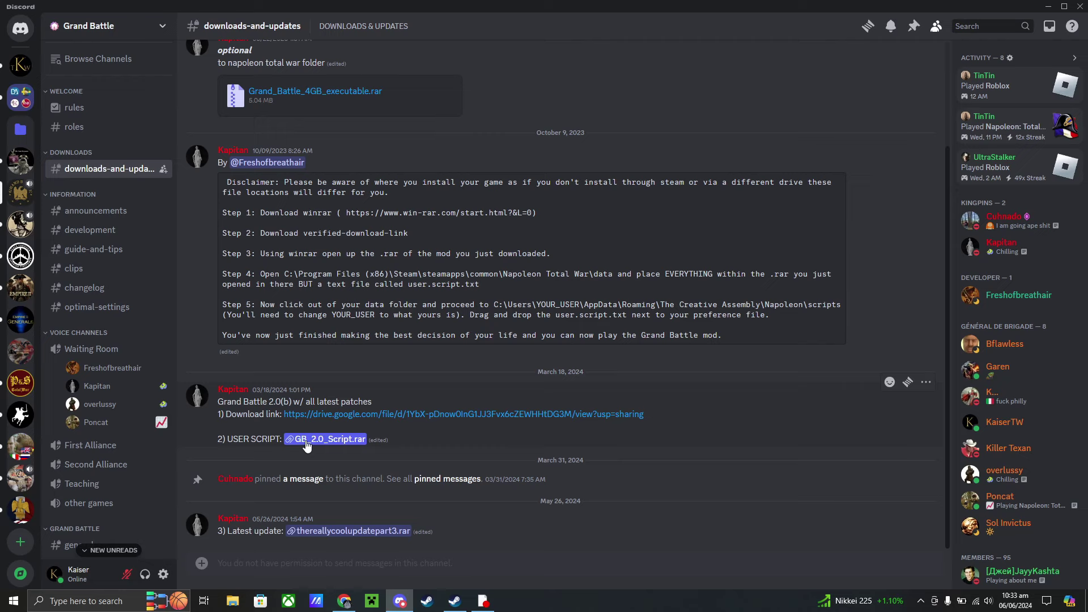
- Download the GB_2.0_Script.rar user script from the #downloads-and-updates channel
left_click(306, 444)
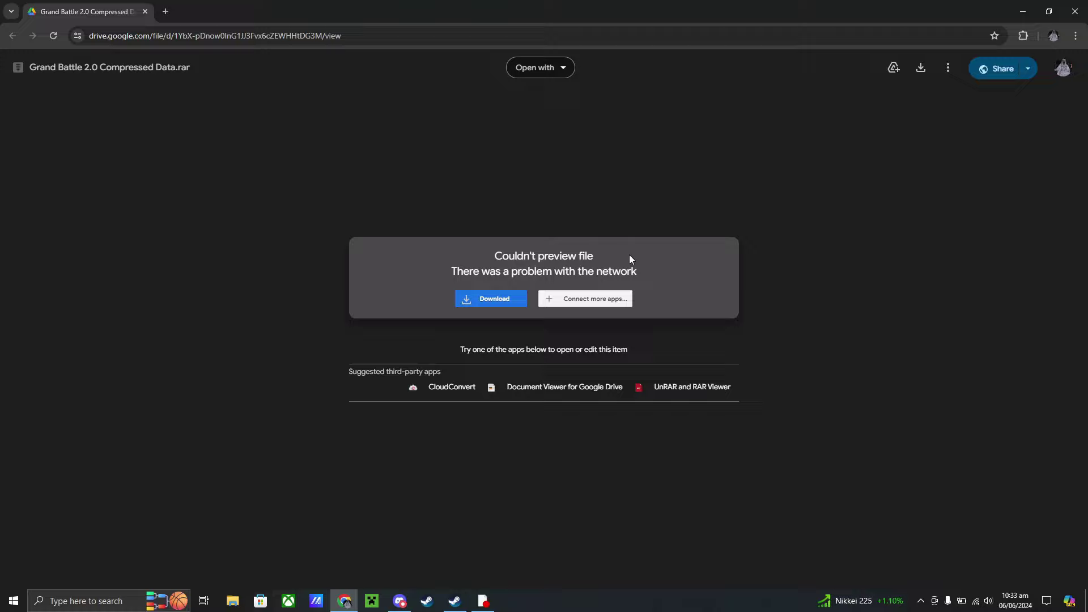
- Start the Grand Battle 2.0 data archive download from Drive, then cancel it in Chrome's downloads
left_click(492, 303)
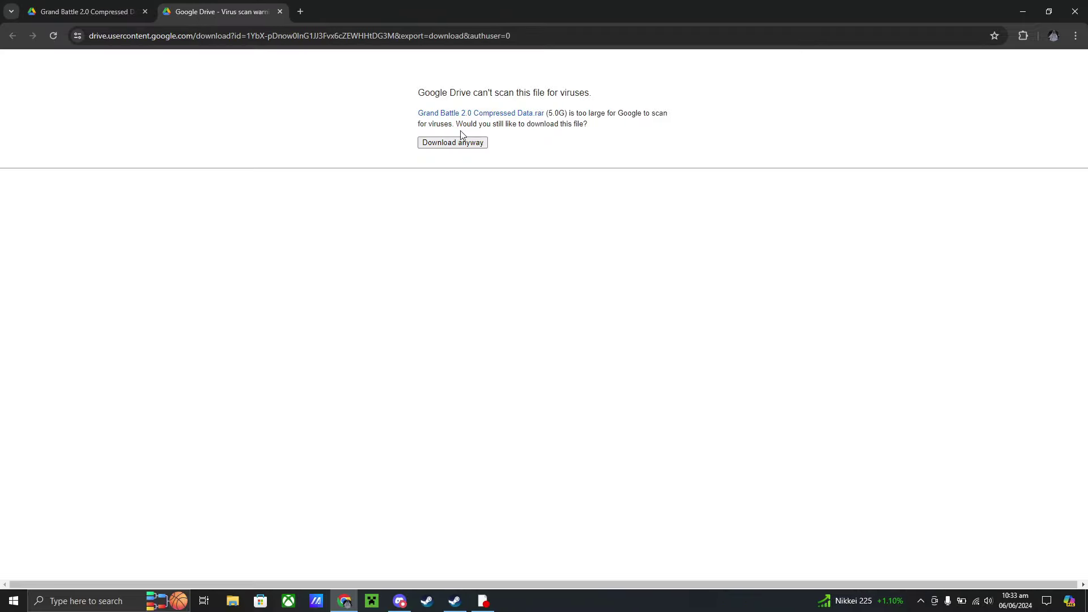
left_click(460, 144)
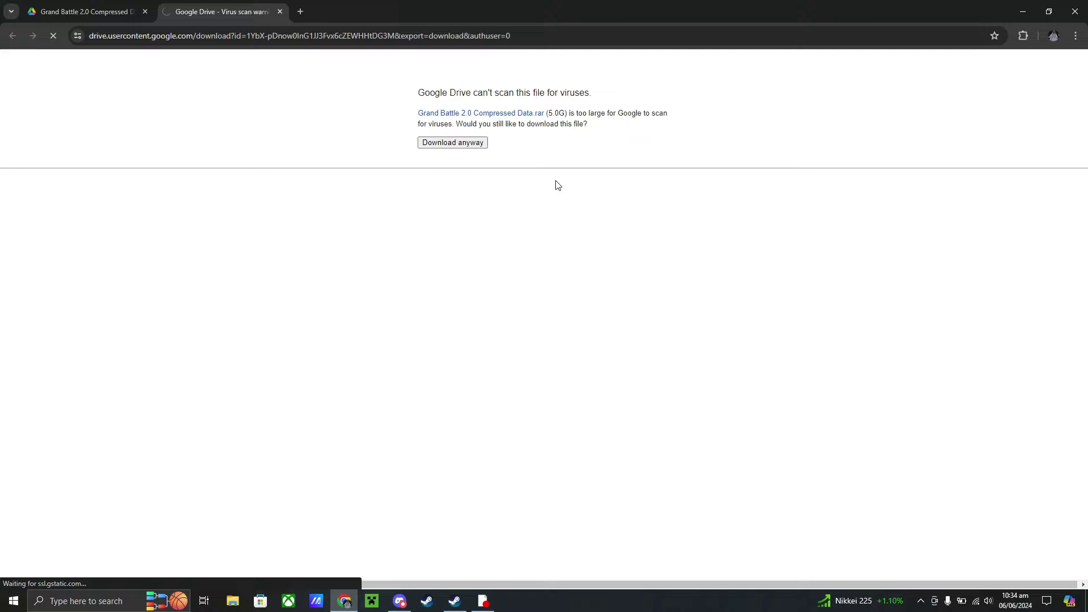
left_click(1034, 37)
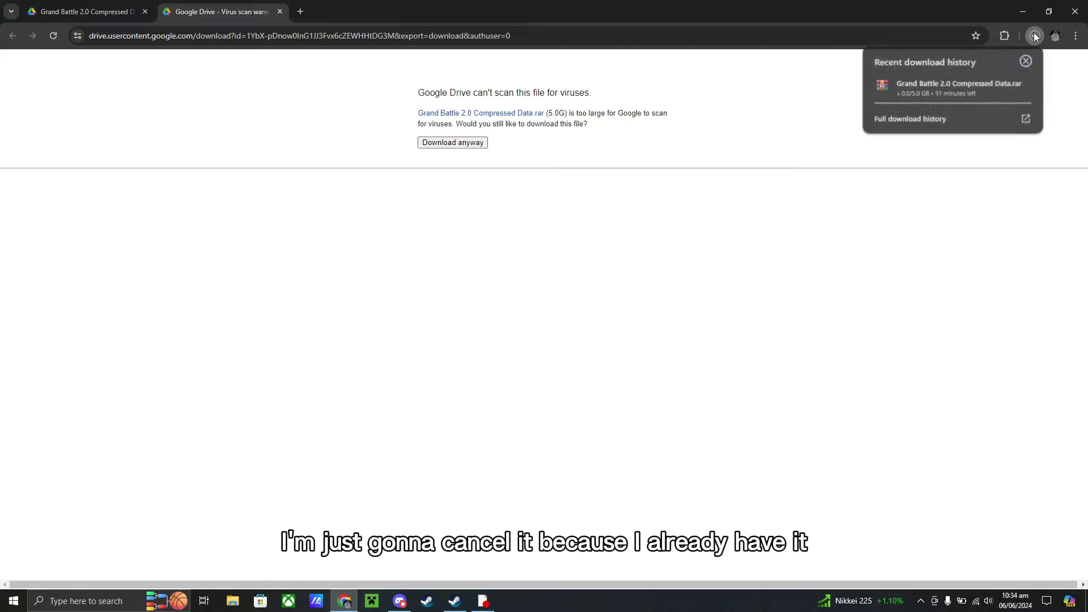
left_click(1025, 85)
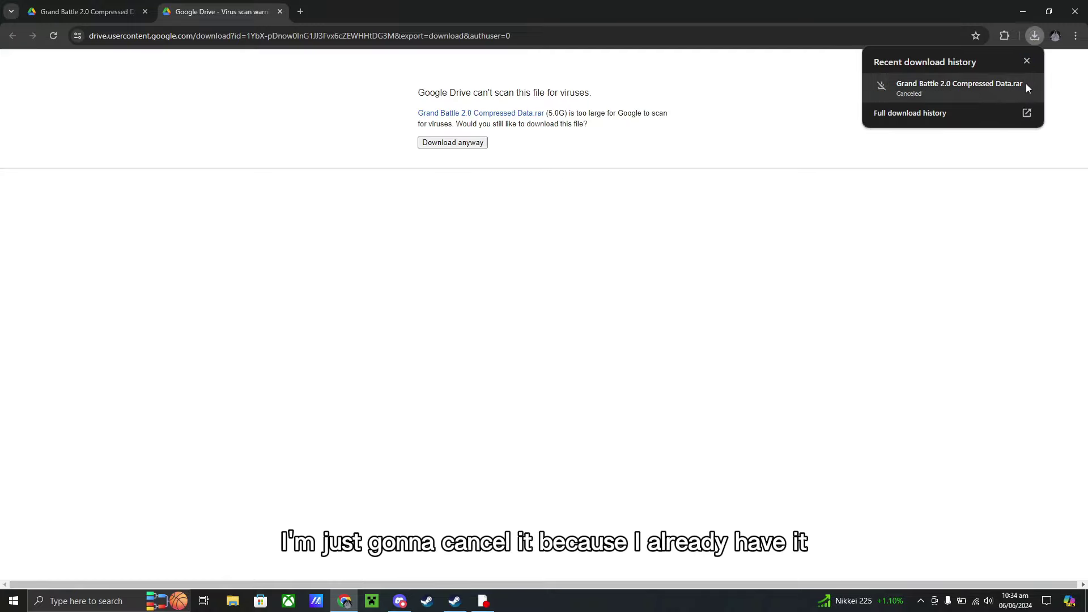
left_click(400, 601)
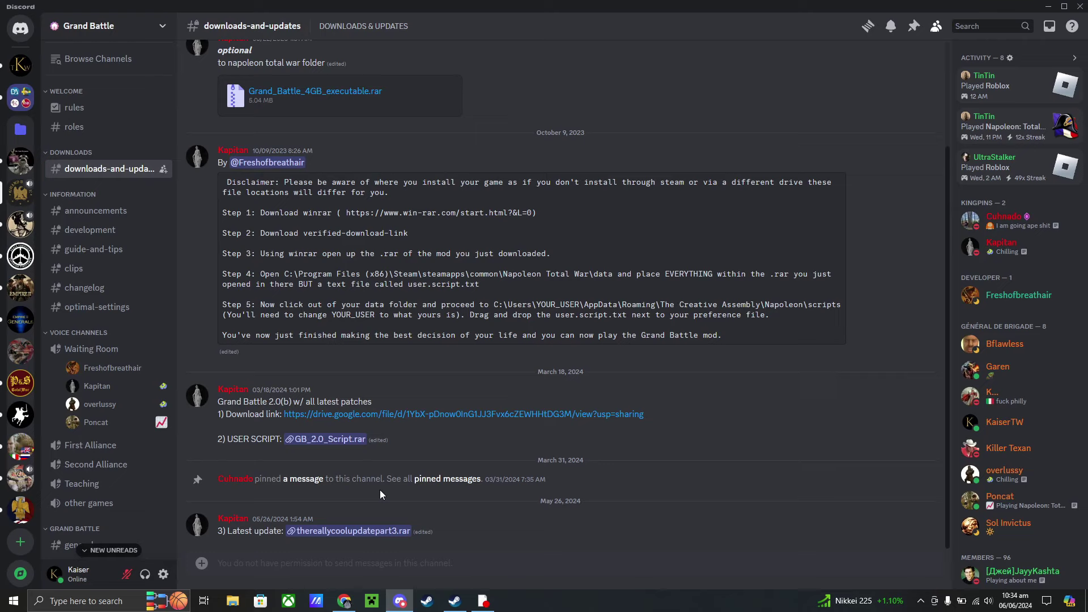
- Start the thereallycoolupdatepart3.rar update download from Discord's link, then cancel it too
left_click(332, 438)
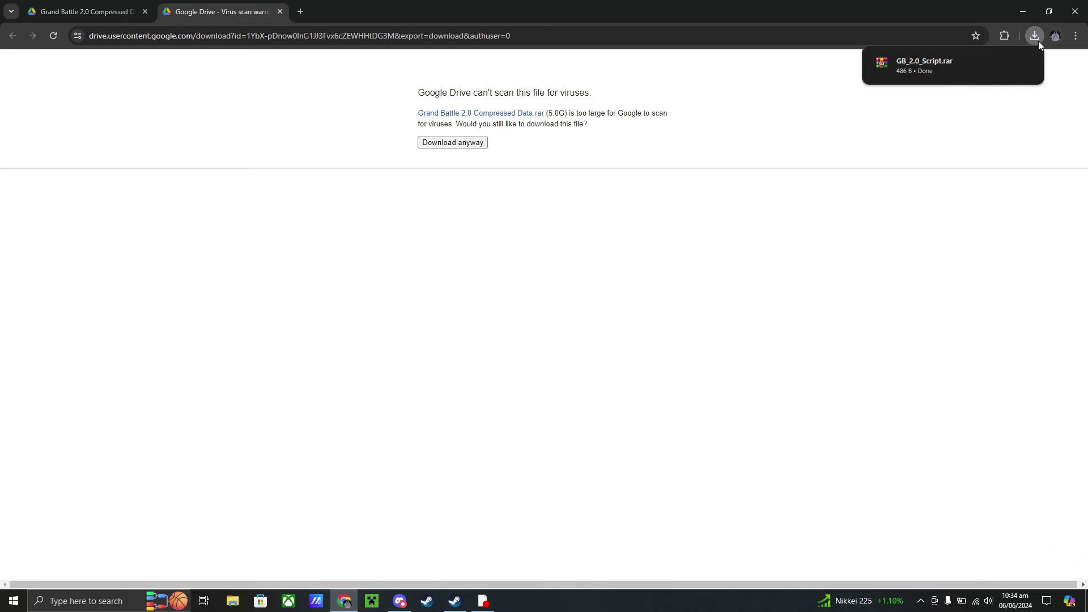
left_click(400, 601)
left_click(340, 531)
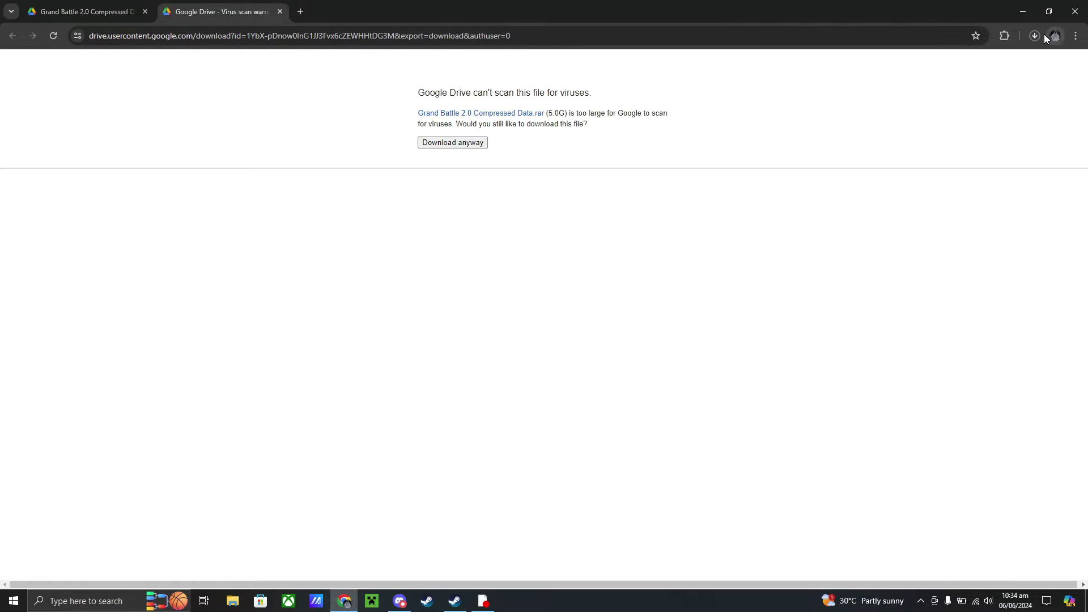
left_click(1035, 37)
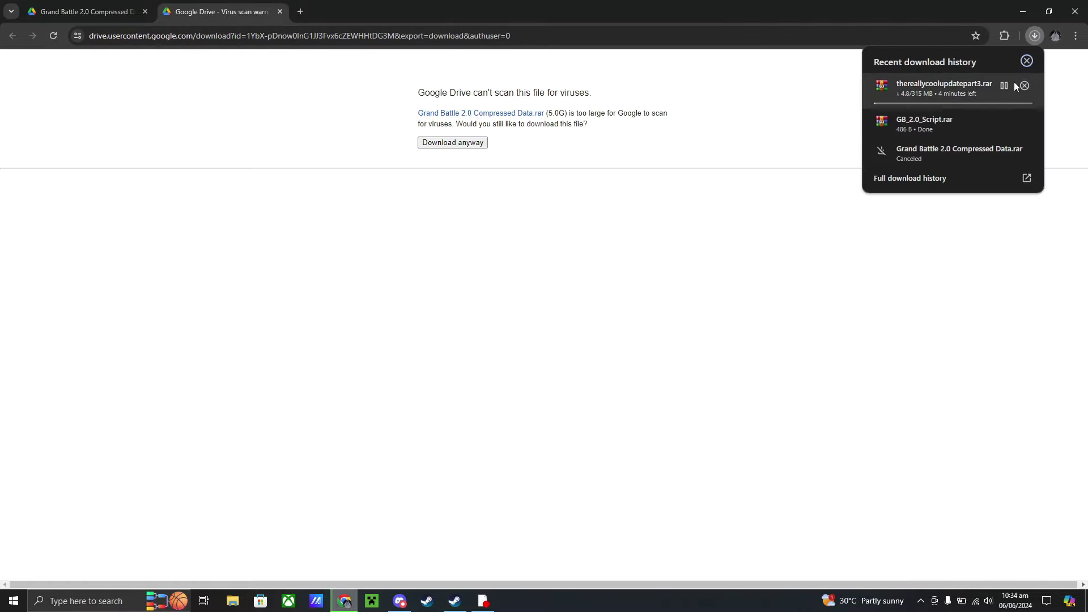
left_click(1025, 85)
left_click(1075, 11)
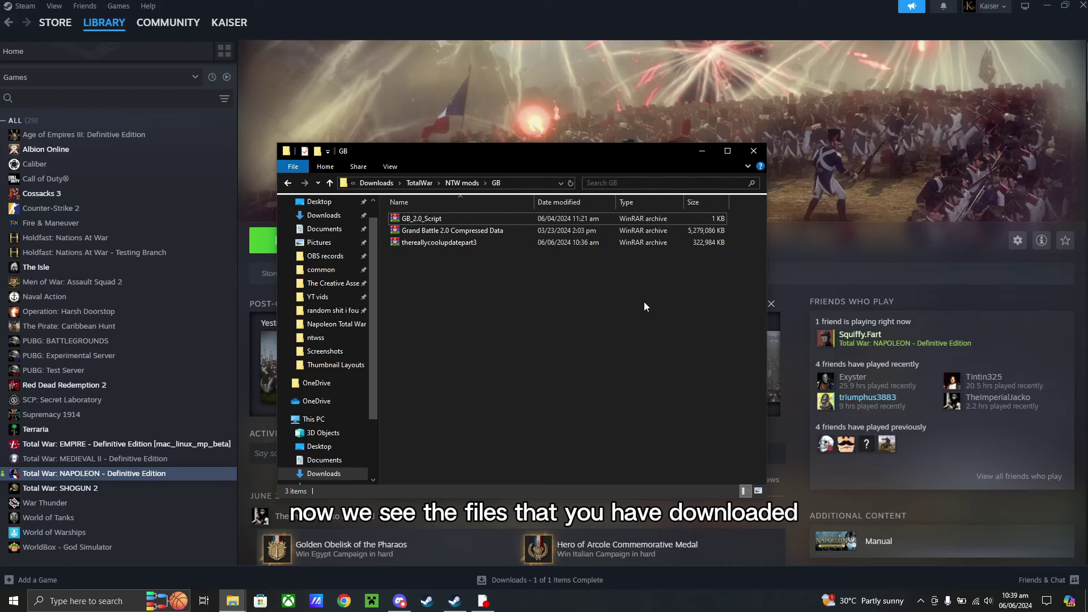
- Drag all contents of Grand Battle 2.0 Compressed Data into Napoleon Total War\data, replacing existing files
left_click(503, 229)
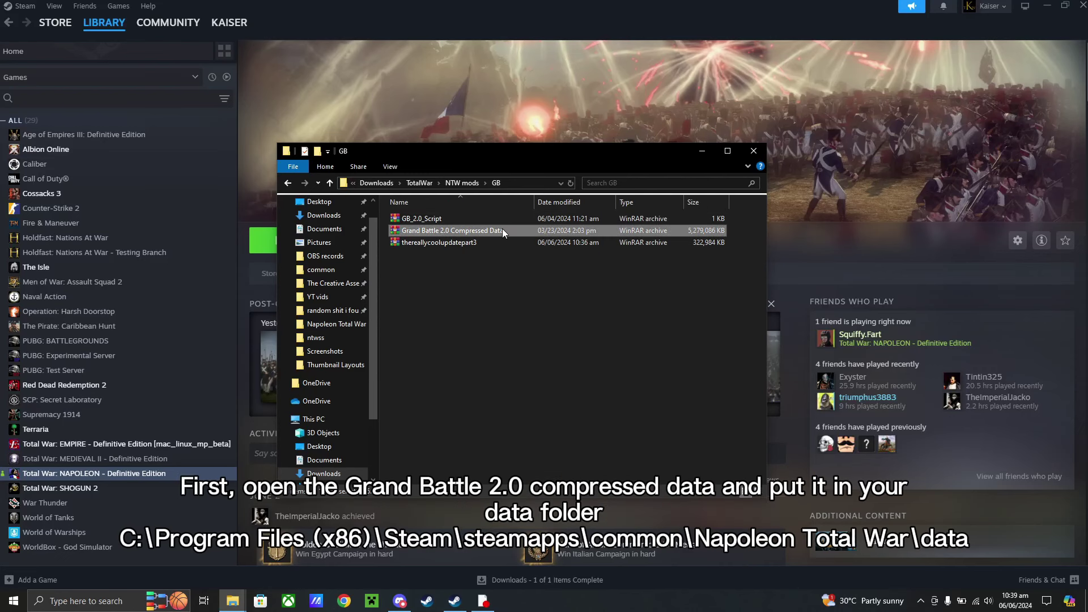
double_click(503, 229)
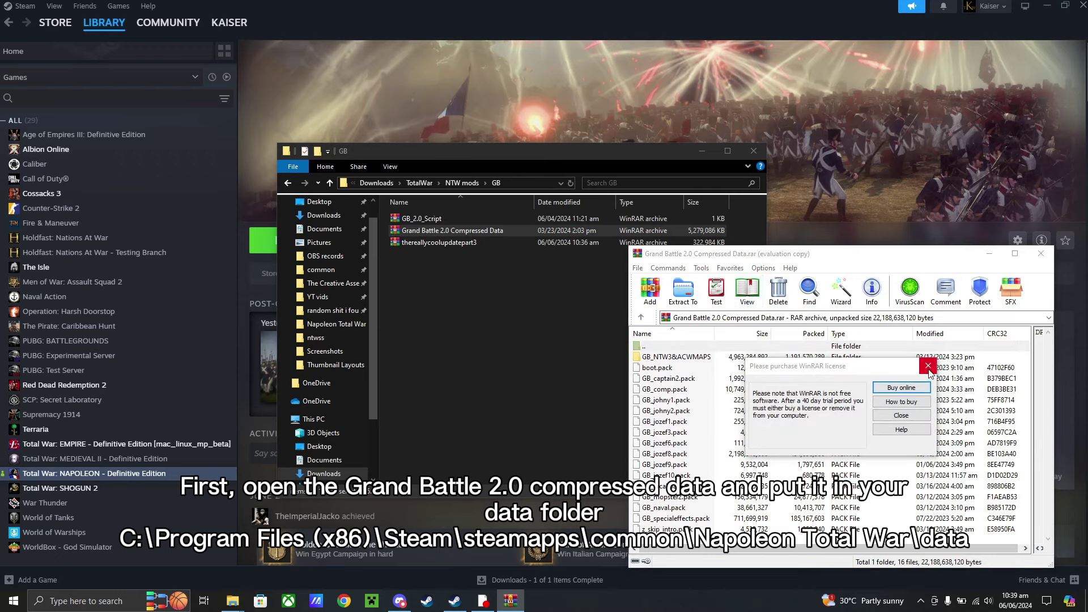
left_click(902, 390)
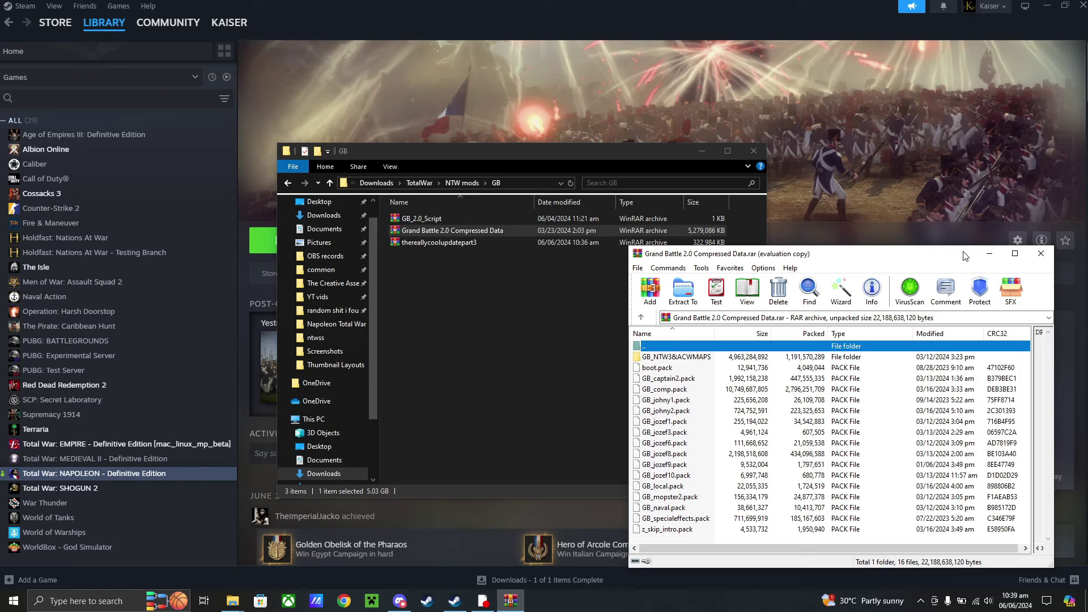
left_click_drag(961, 246, 961, 223)
key("ctrl+a")
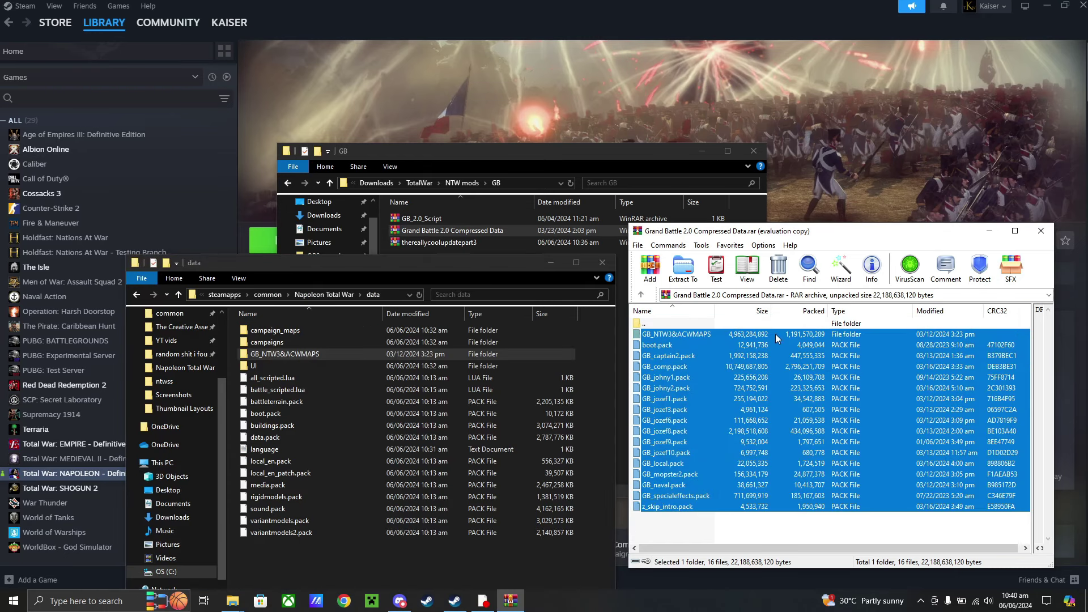
left_click_drag(791, 337, 480, 537)
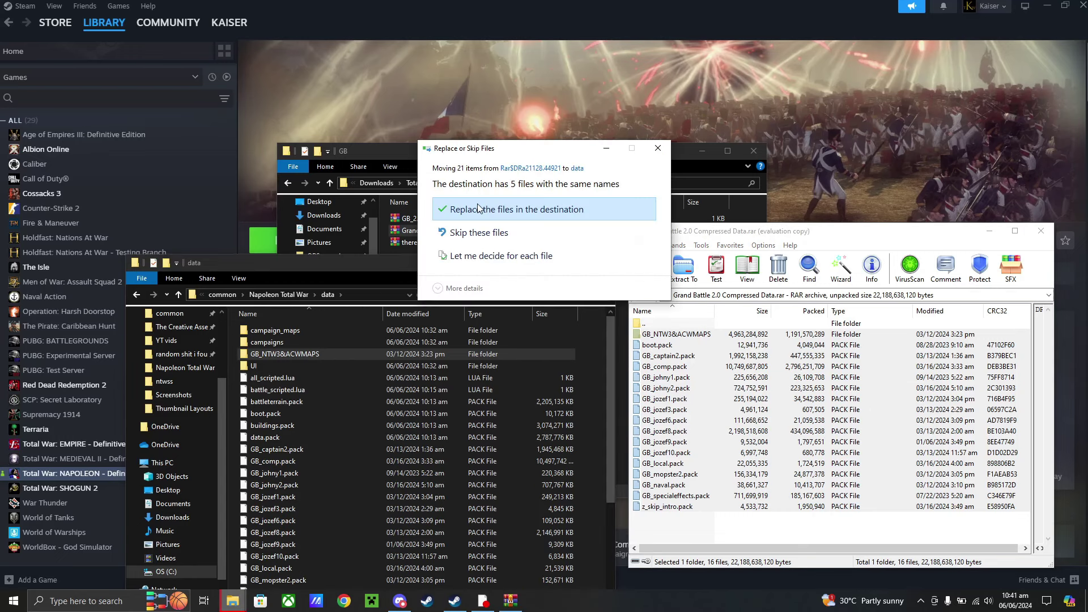
left_click(479, 209)
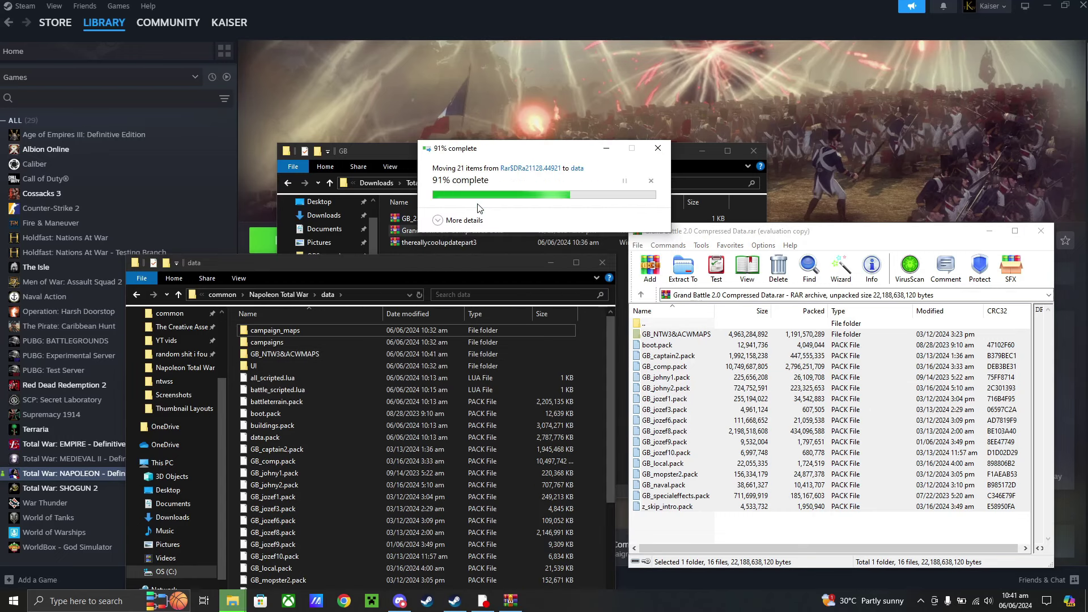
- Switch from the data archive to the thereallycoolupdatepart3 update archive in WinRAR
left_click(1041, 230)
left_click(684, 308)
double_click(434, 242)
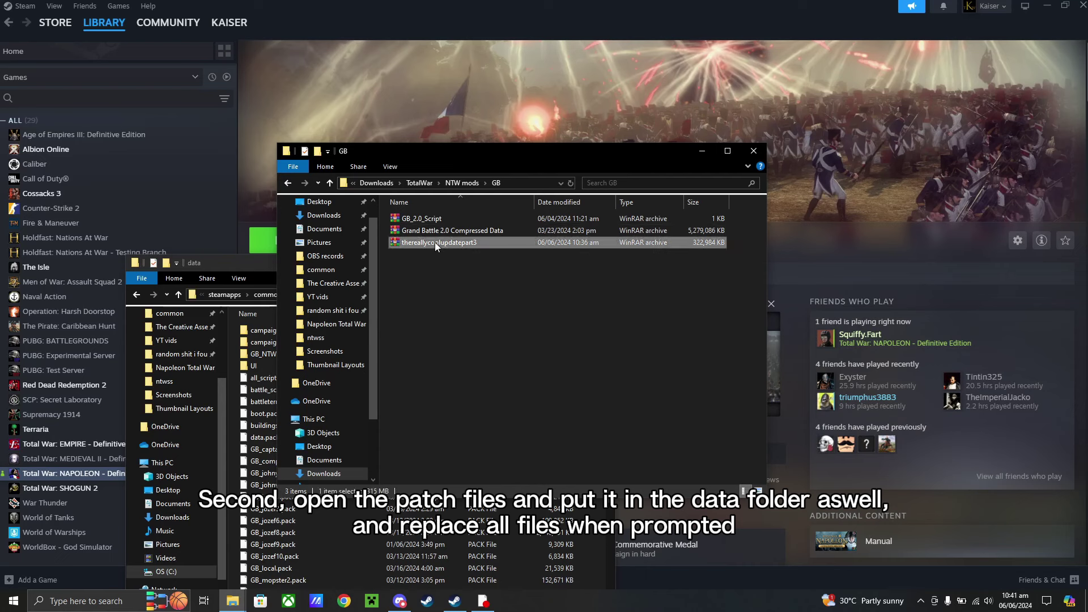
left_click(715, 394)
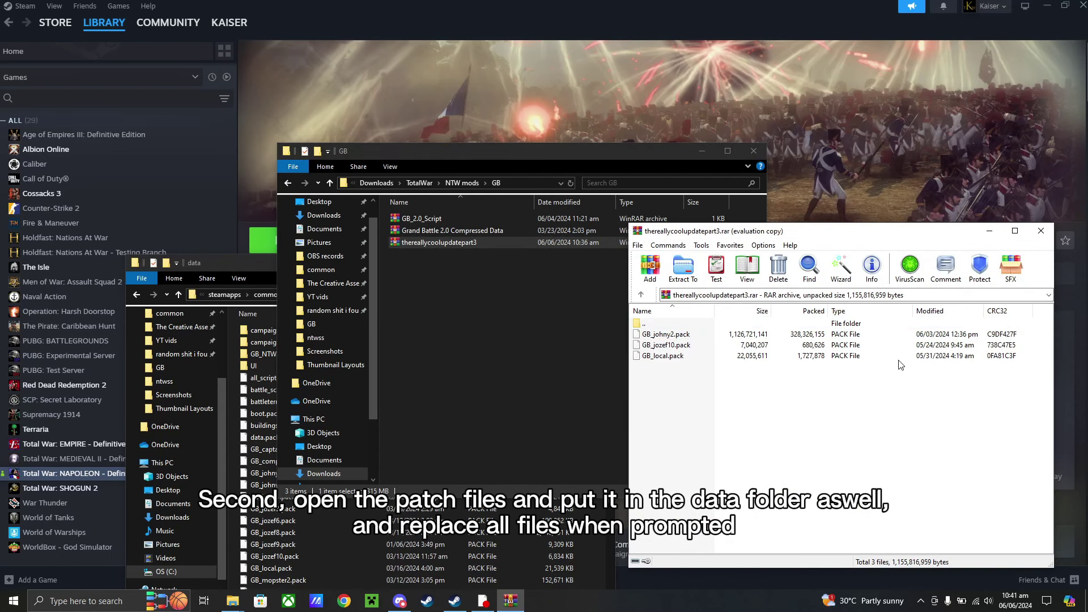
left_click(928, 370)
- Copy GB_johny2.pack, GB_jozef10.pack and GB_local.pack into the data folder, overwriting the old ones
mouse_move(645, 381)
left_mouse_down()
mouse_move(712, 335)
mouse_move(595, 499)
left_mouse_up()
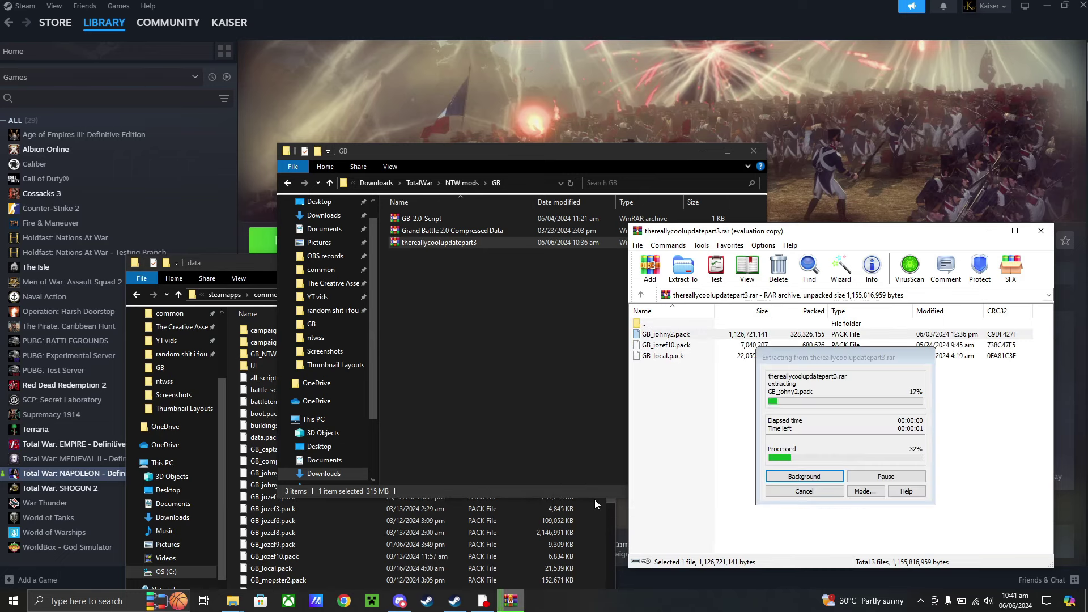
left_click(677, 405)
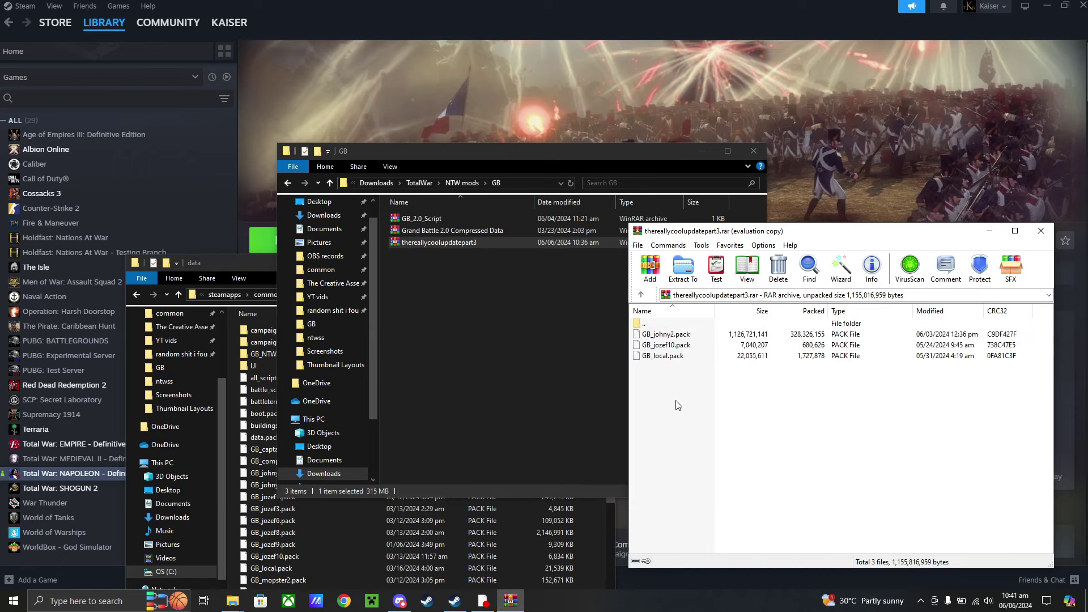
mouse_move(677, 404)
left_mouse_down()
mouse_move(713, 329)
mouse_move(597, 518)
left_mouse_up()
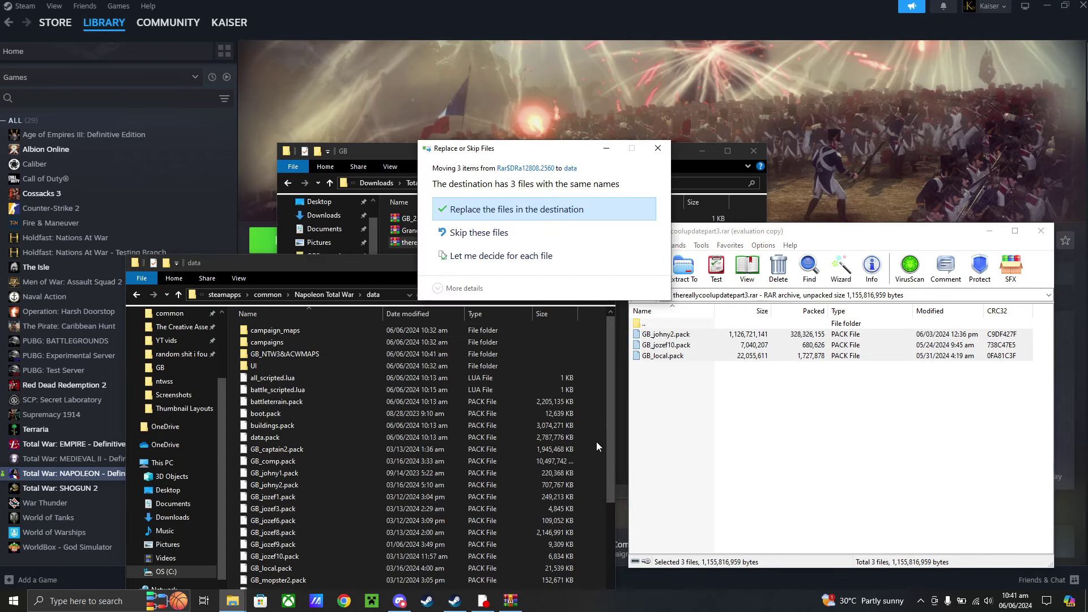
left_click(553, 216)
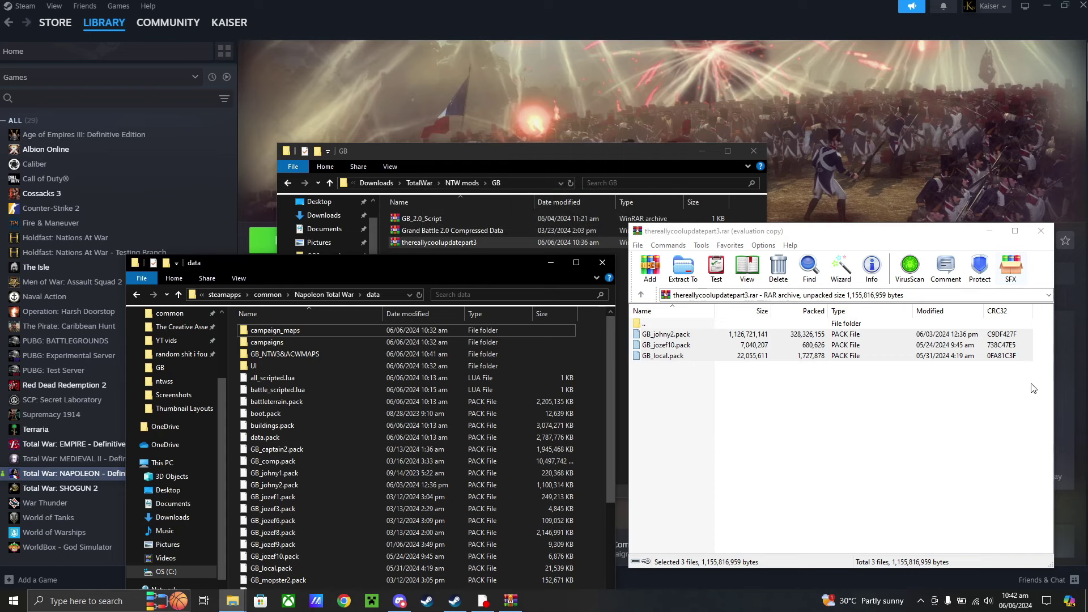
- Switch from the pack archive to the GB_2.0_Script archive in WinRAR
left_click(1038, 233)
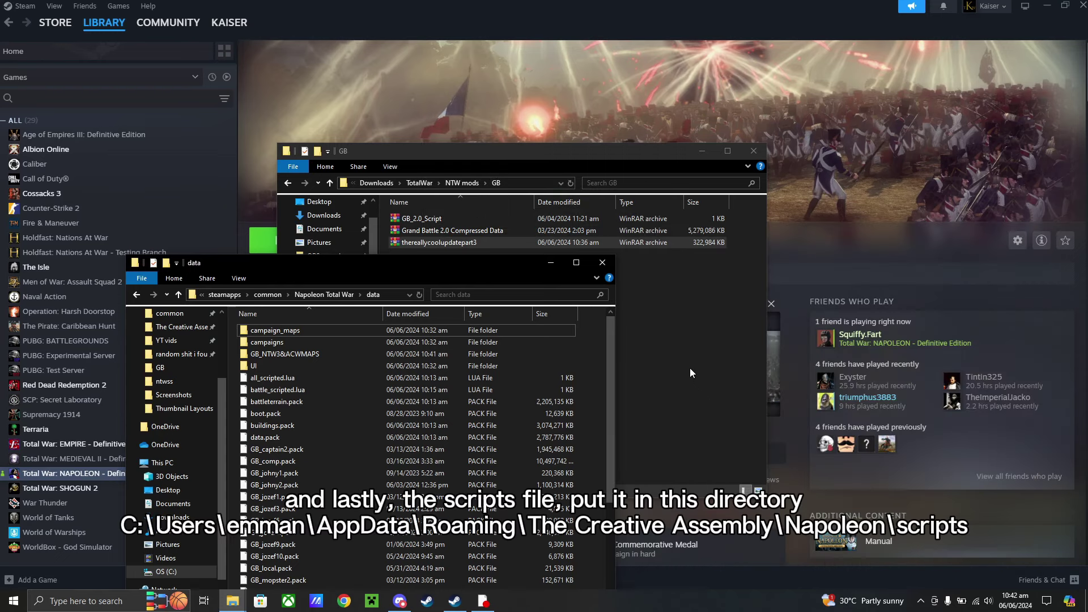
left_click(635, 341)
double_click(442, 224)
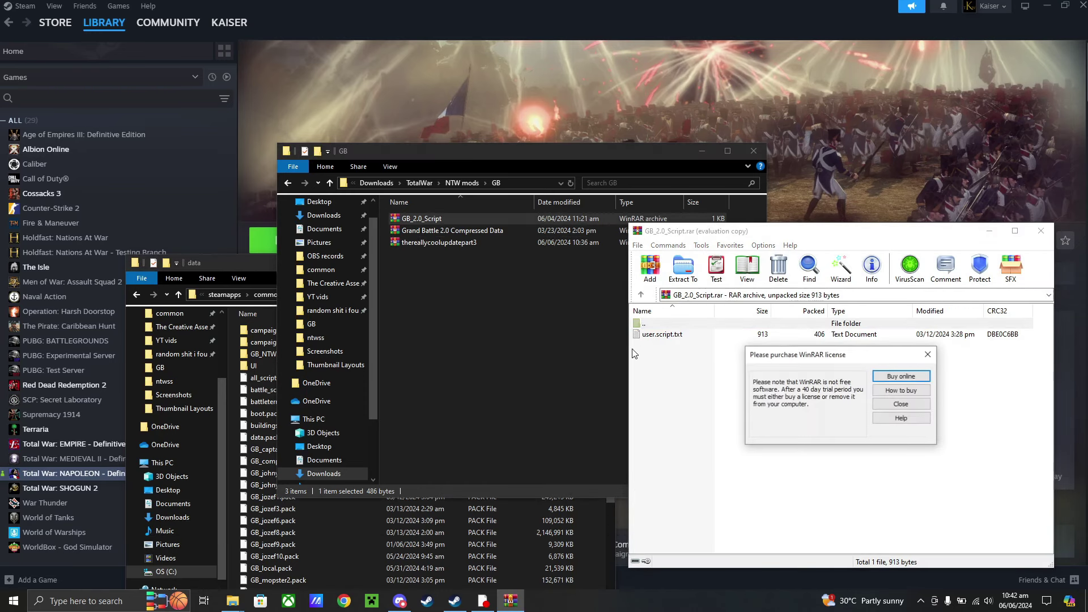
key("Escape")
scroll(148, 331, "up", 2)
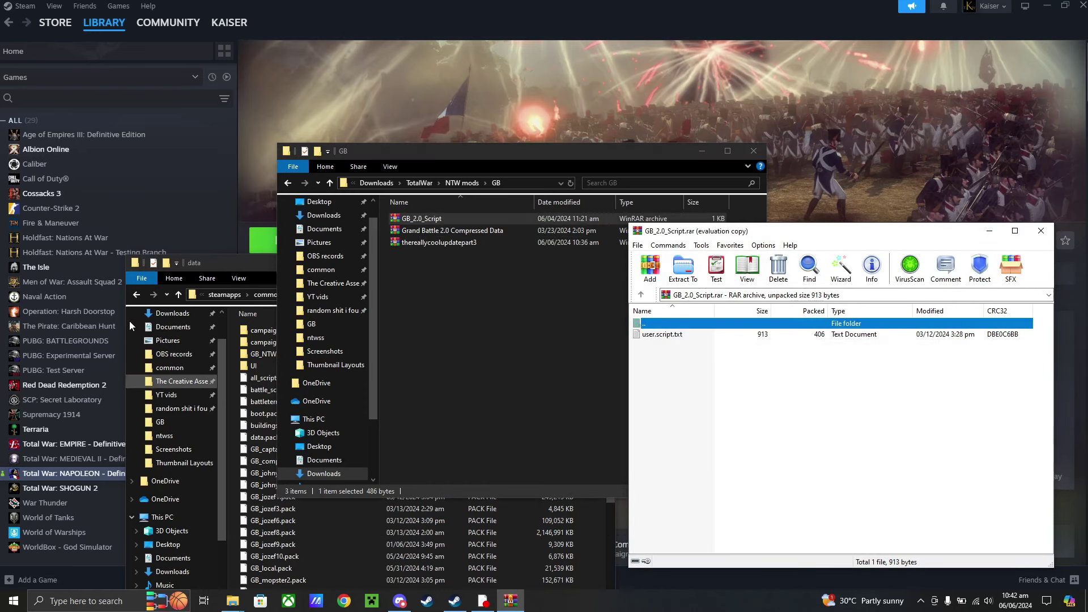
- Copy user.script into AppData\Roaming\The Creative Assembly\Napoleon\scripts and close the folder windows
left_click(175, 395)
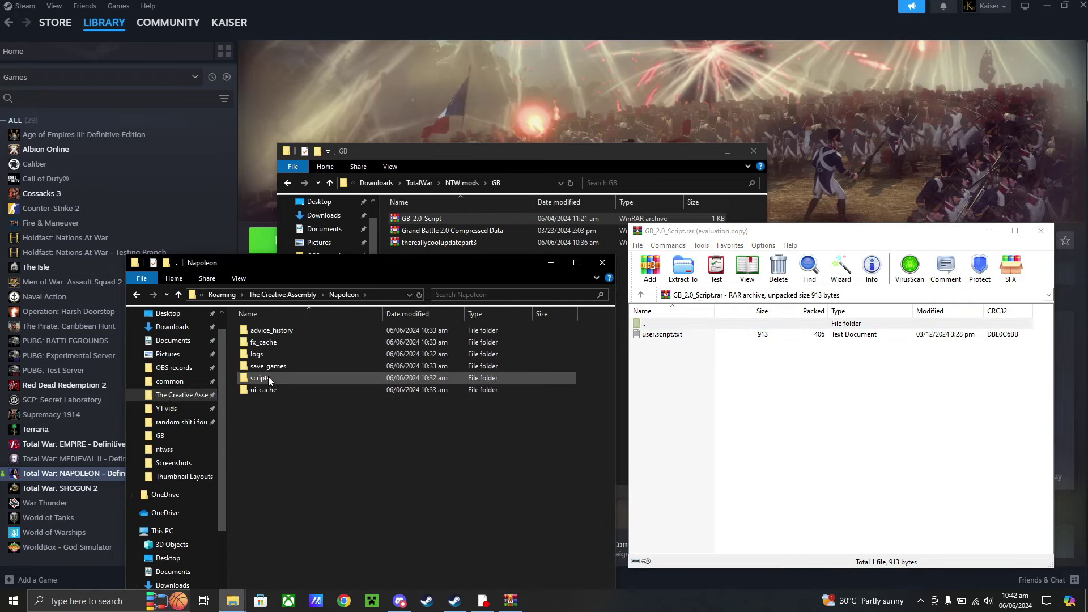
double_click(268, 377)
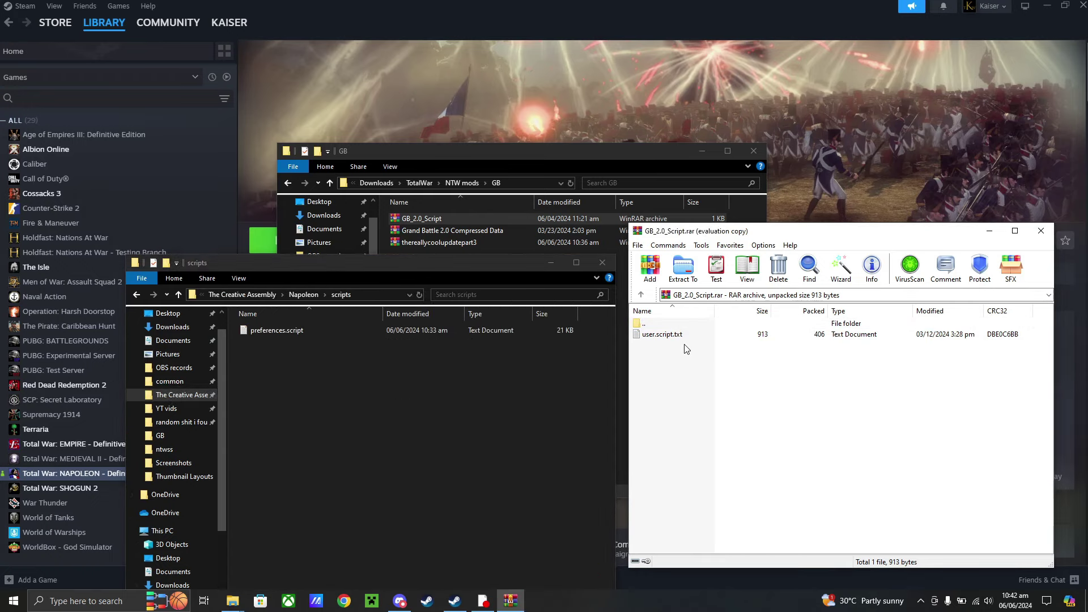
left_click_drag(662, 333, 513, 404)
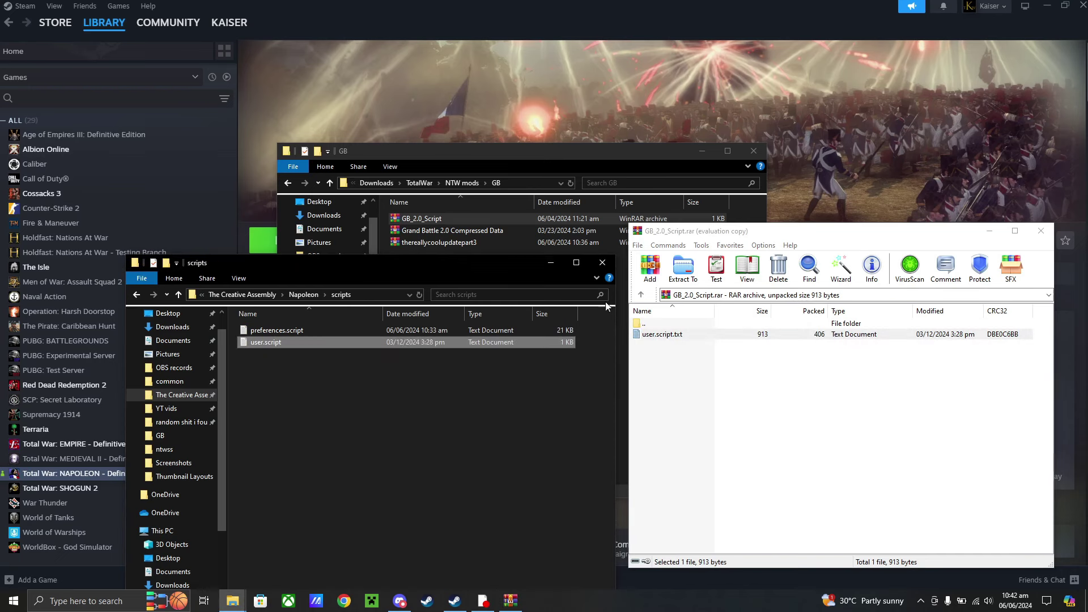
left_click(602, 263)
left_click(753, 150)
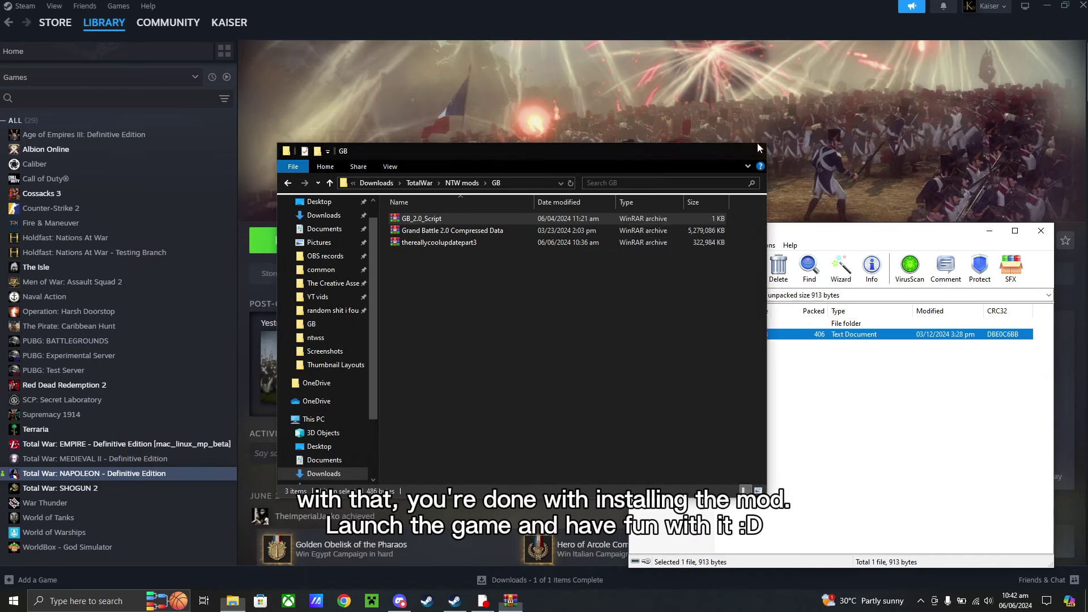
- Relaunch the game and go to Single Player > Play Battle > Classic Land Battle
left_click(1041, 231)
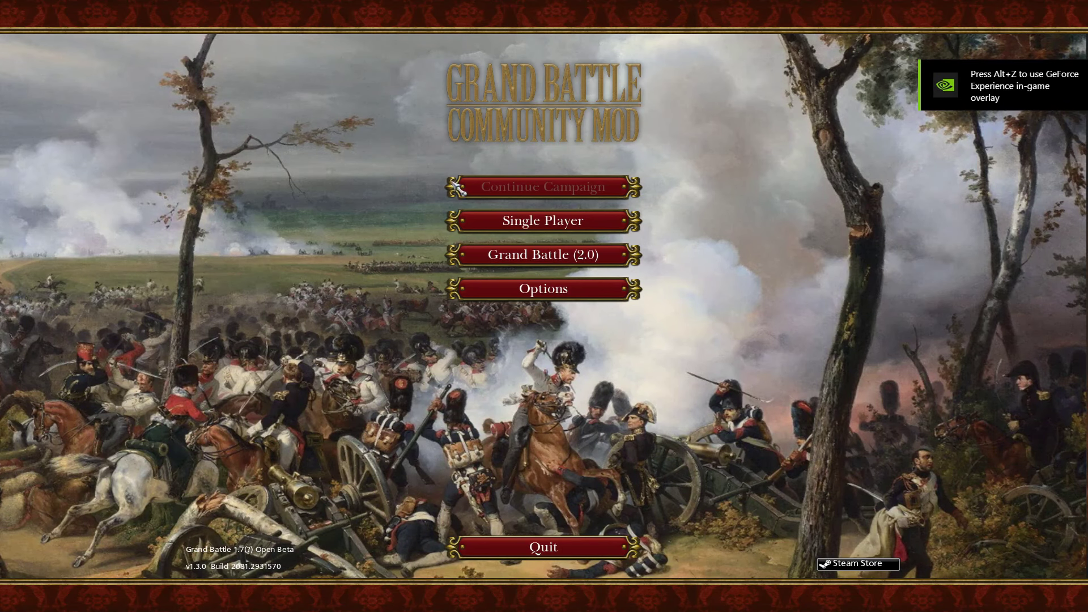
left_click(588, 222)
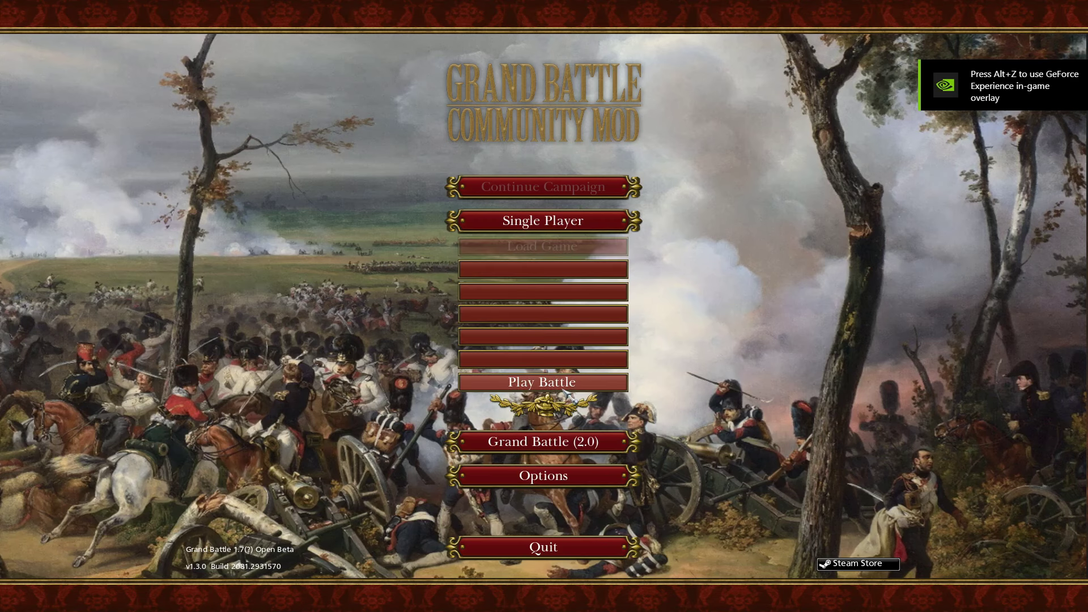
left_click(595, 384)
left_click(412, 267)
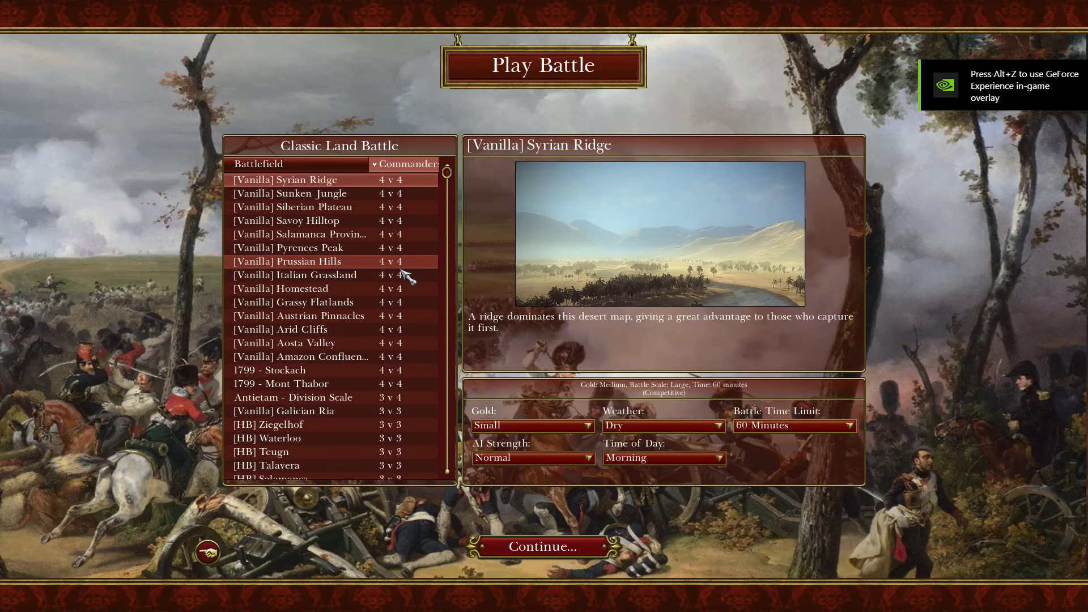
scroll(357, 370, "down", 10)
scroll(332, 401, "down", 10)
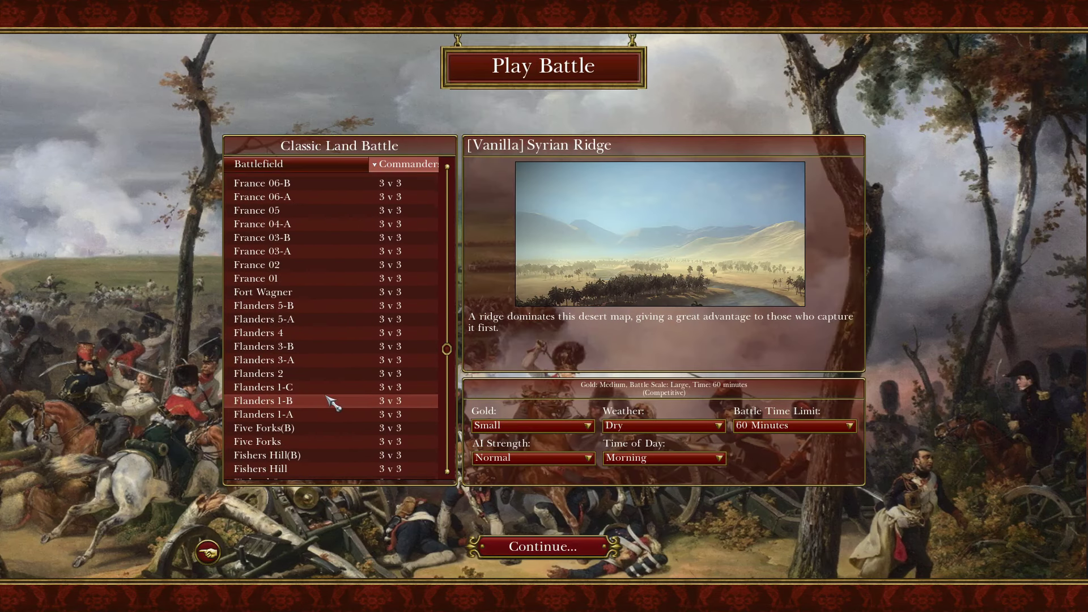
scroll(332, 400, "down", 5)
scroll(332, 400, "down", 5)
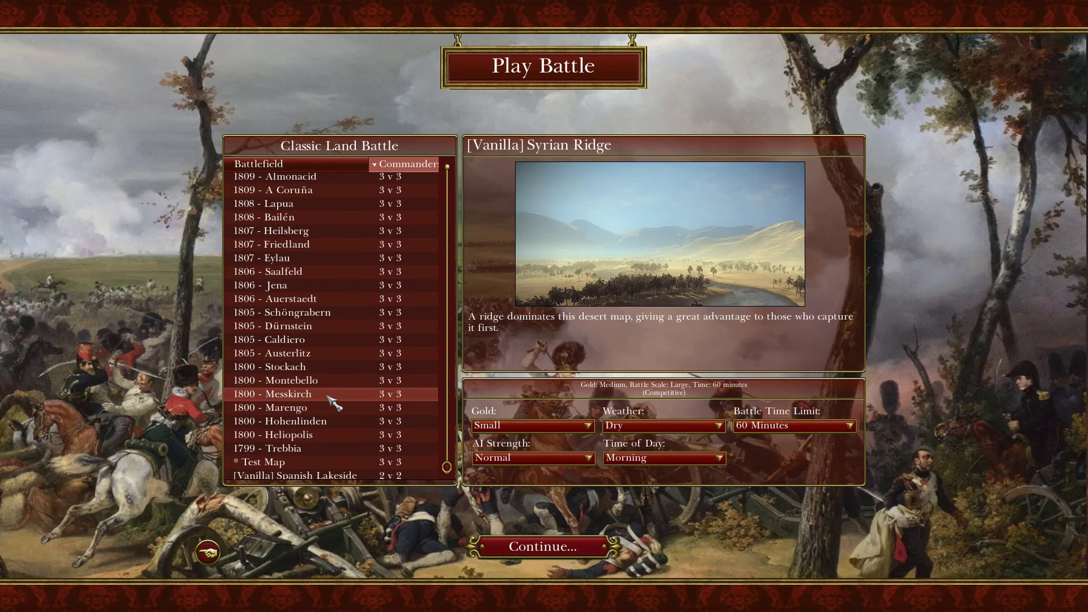
- Choose the 1800 - Messkirch battlefield with Large starting gold and continue to army setup
left_click(332, 395)
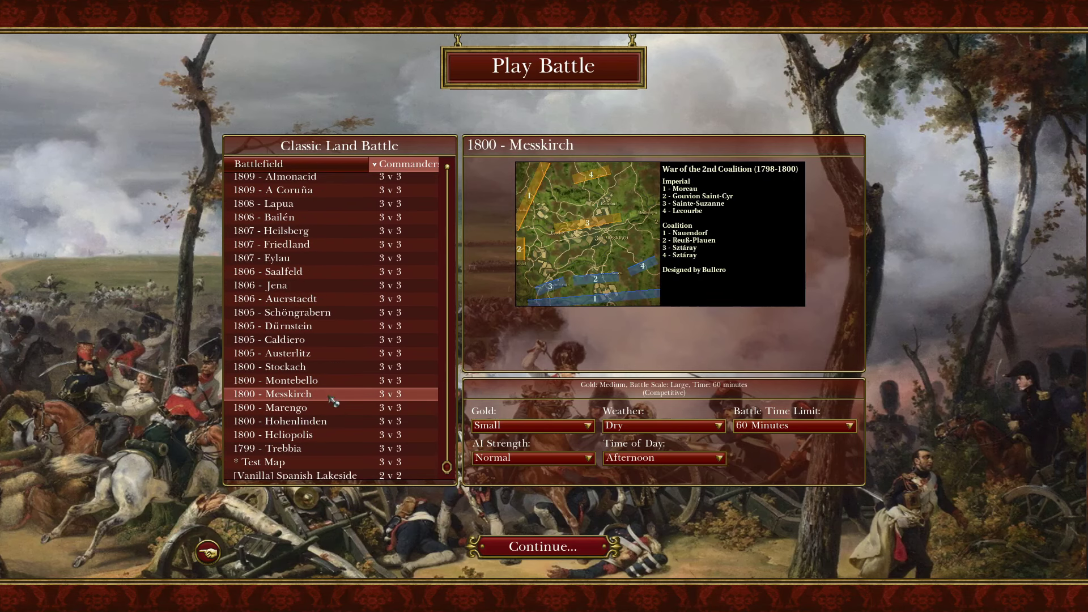
left_click(510, 425)
left_click(504, 472)
left_click(531, 550)
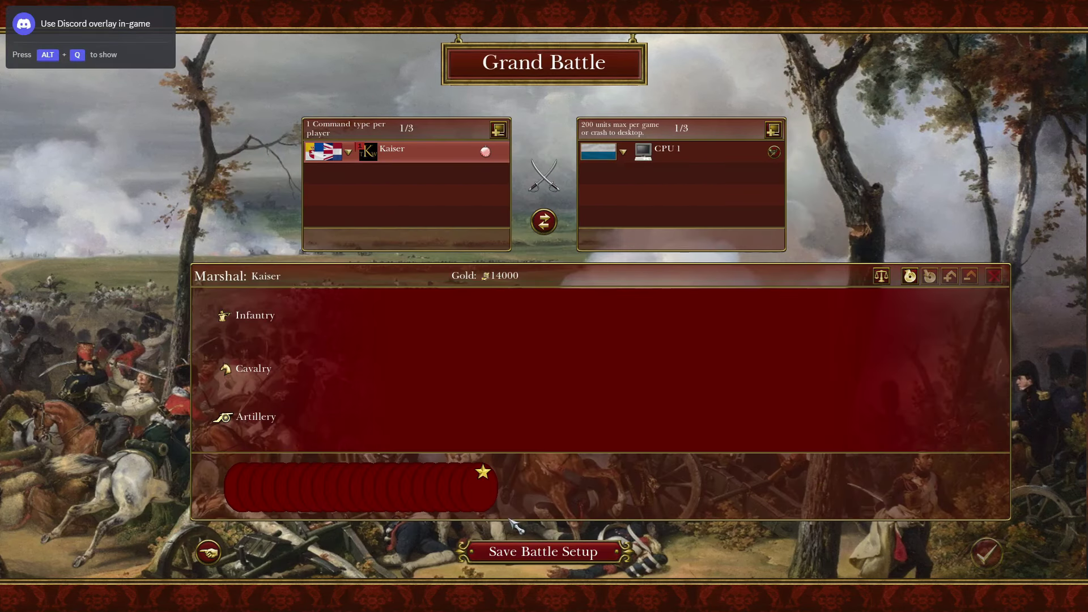
- Set the player's nation to the French Empire against the CPU
left_click(213, 559)
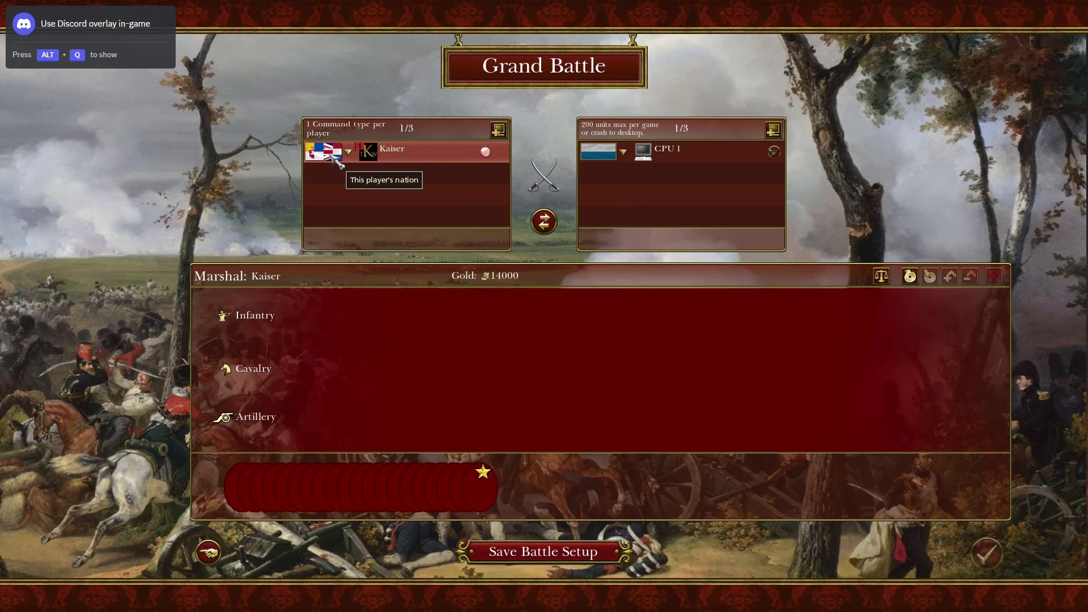
left_click(337, 162)
left_click(361, 286)
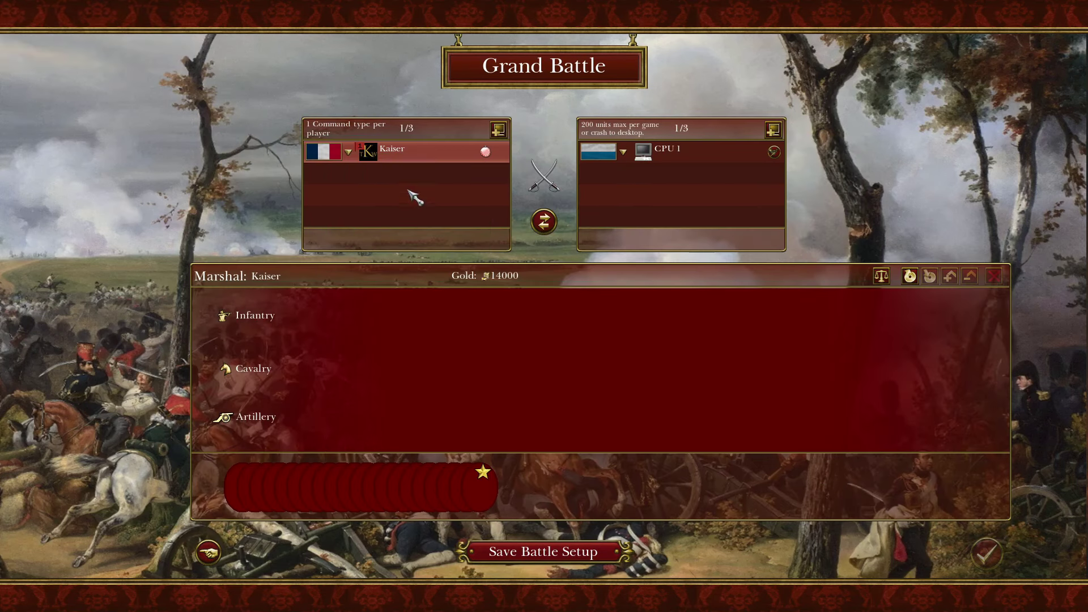